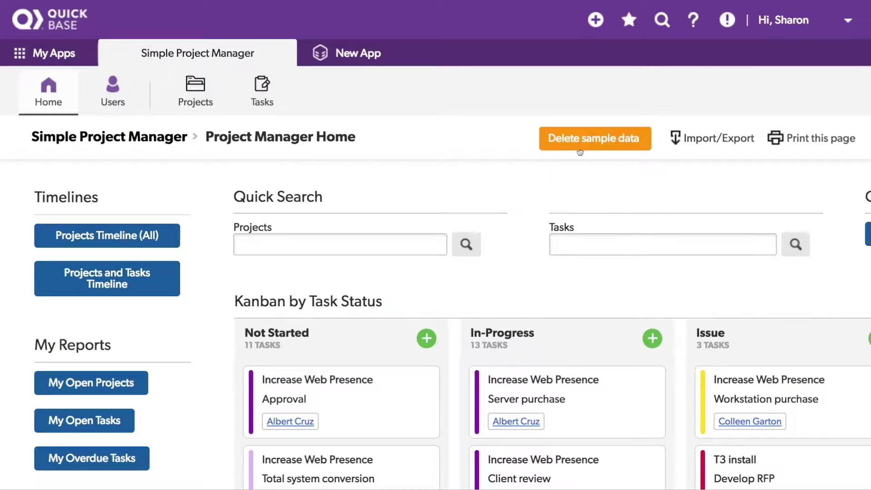
Go to your personal settings for the Simple Project Manager app from the user menu
left_click(848, 21)
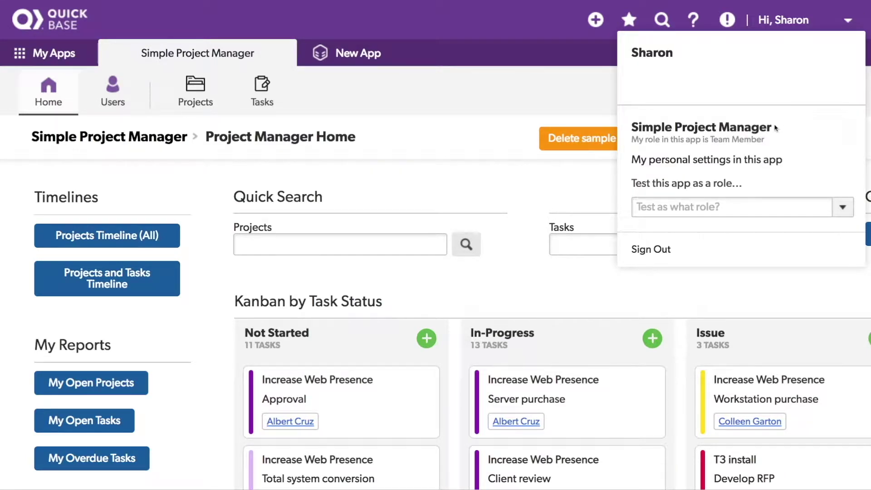
left_click(762, 164)
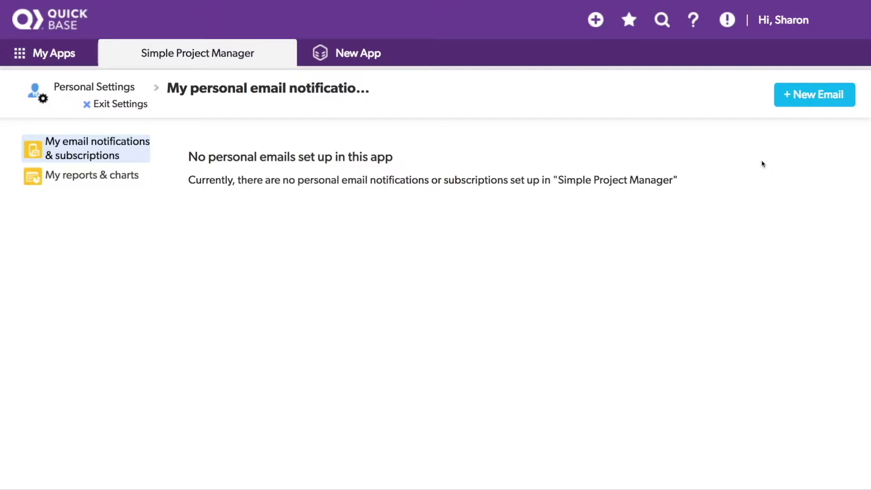
Create a new personal email notification on the Tasks table
left_click(817, 96)
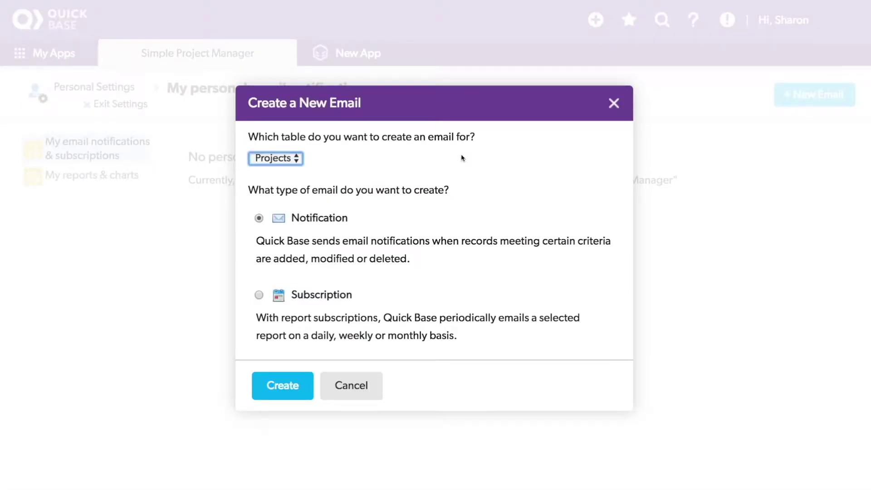
left_click(295, 164)
left_click(281, 178)
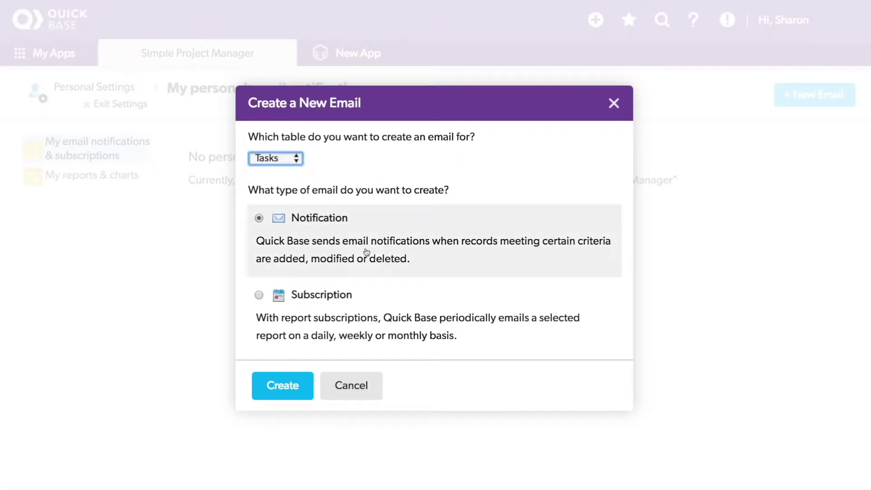
left_click(282, 377)
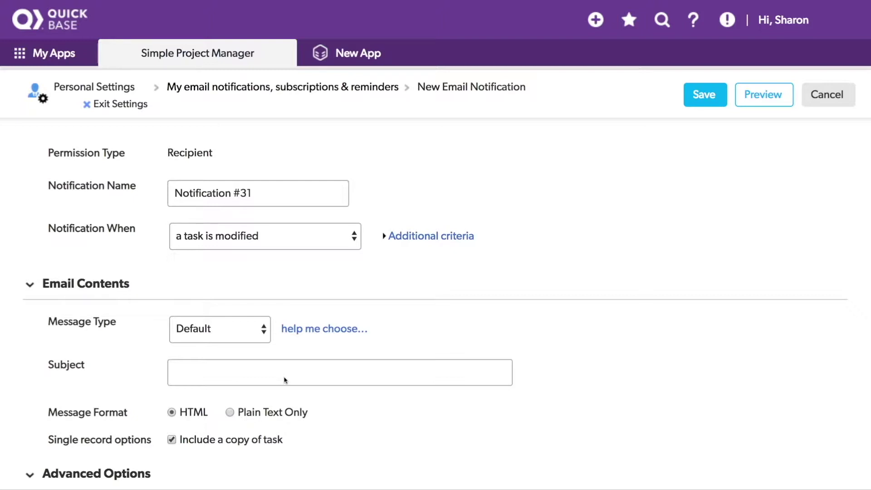
Rename it 'My Notification', triggered when a task is modified or added, and expand additional criteria
triple_click(287, 193)
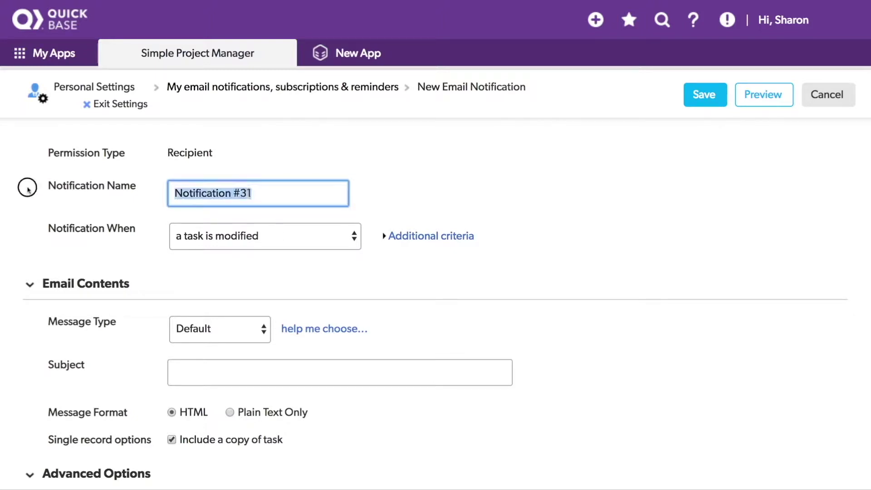
type("My Notification")
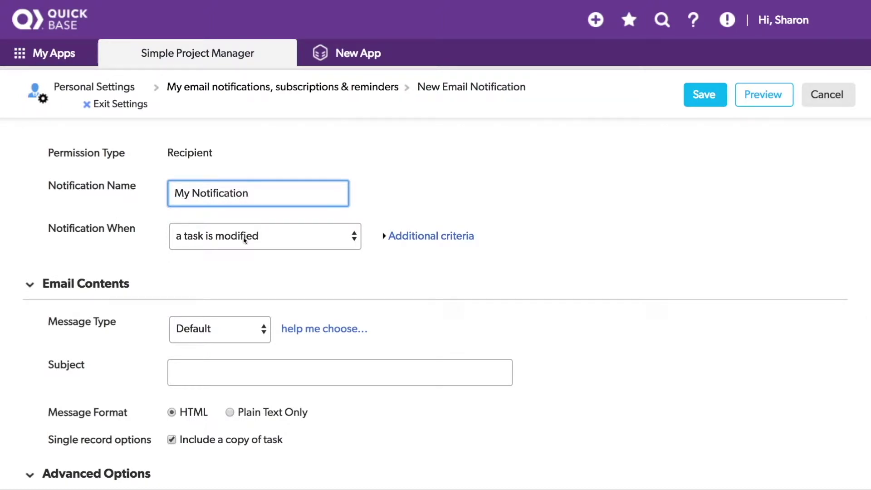
left_click(269, 240)
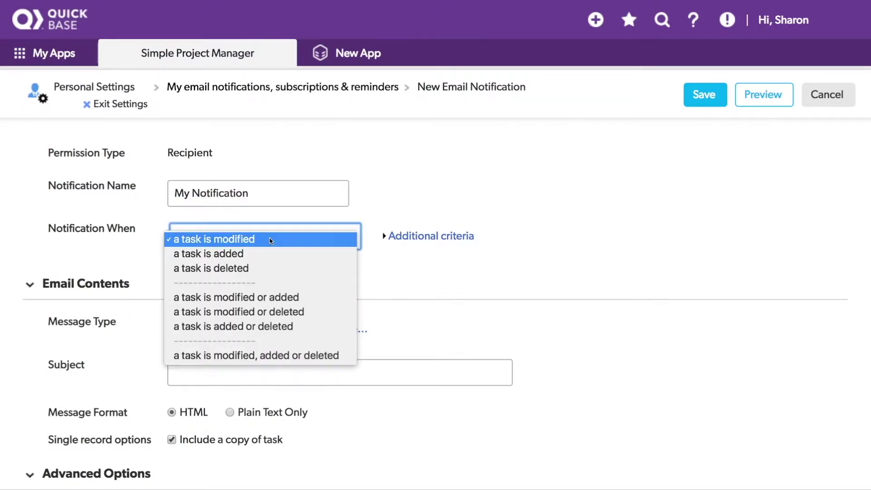
left_click(290, 298)
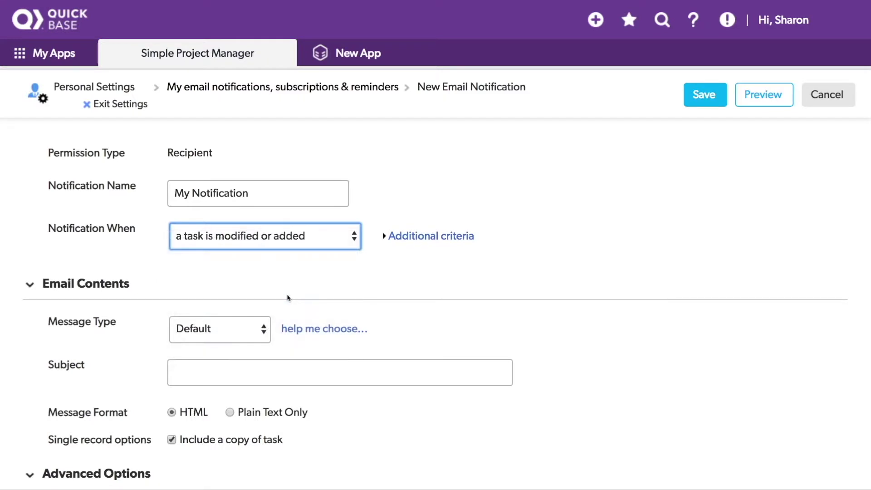
left_click(412, 236)
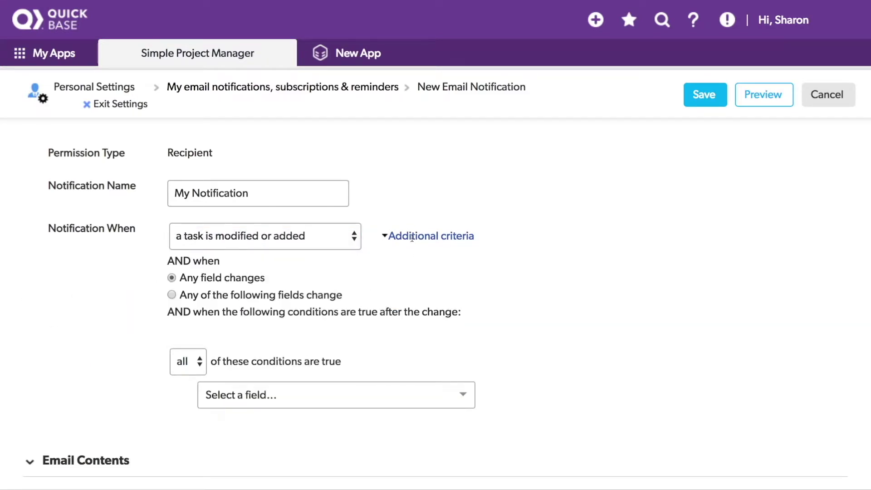
Limit the notification to changes in the History/Notes/Issues field
scroll(412, 236, "down", 1)
left_click(171, 244)
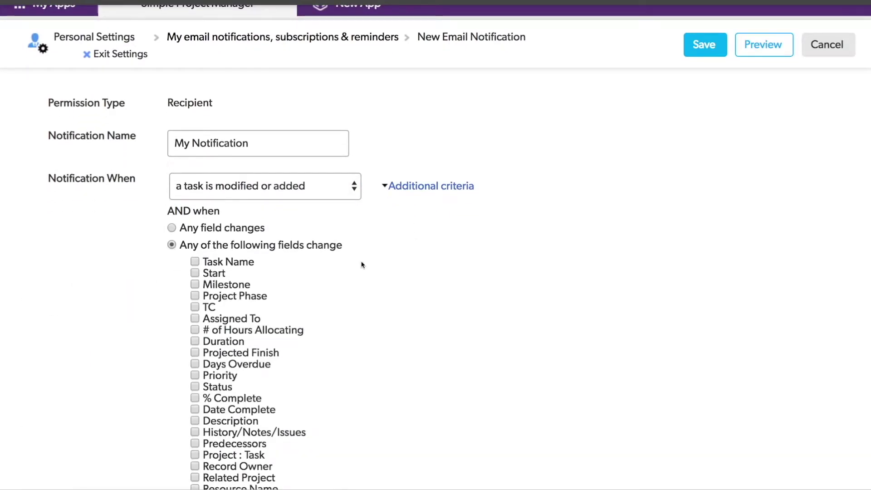
scroll(361, 264, "down", 3)
left_click(195, 275)
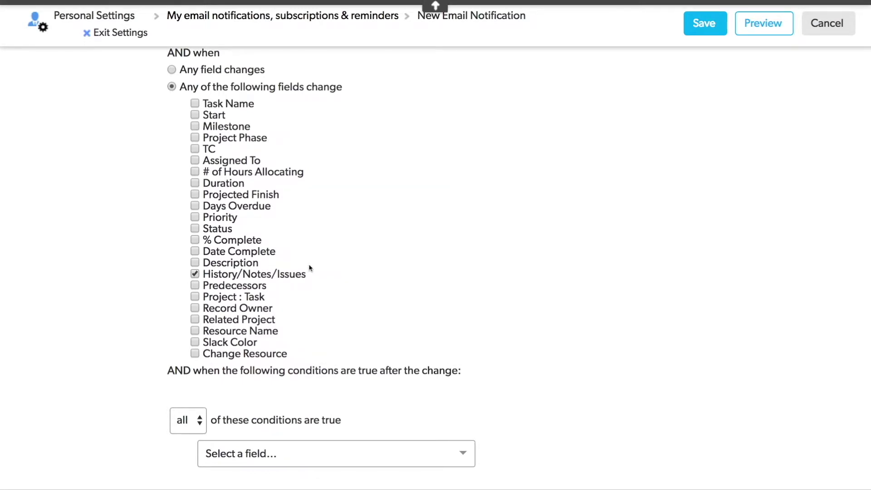
Add a condition that History/Notes/Issues contains the user's name, and save the notification
scroll(308, 268, "down", 3)
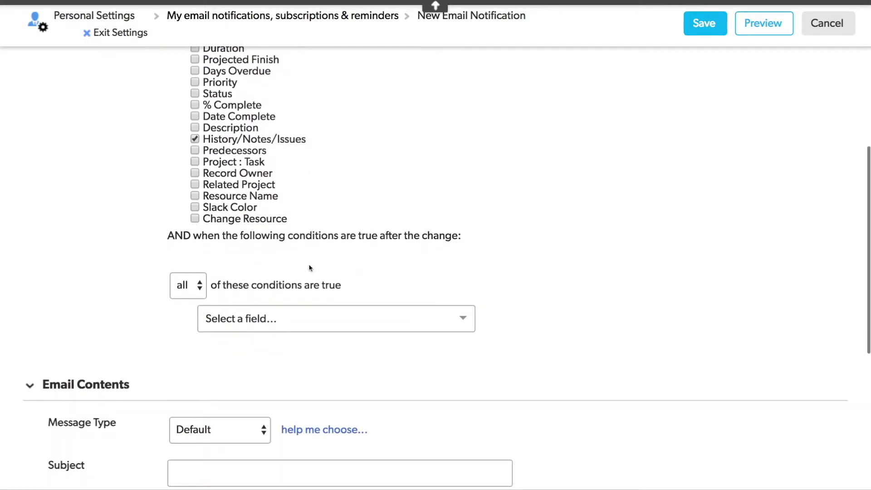
left_click(318, 321)
type("notes")
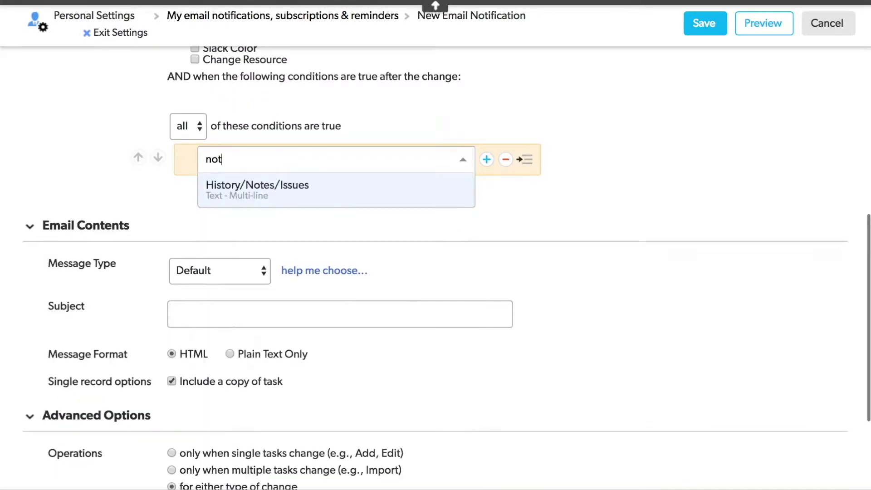
left_click(299, 193)
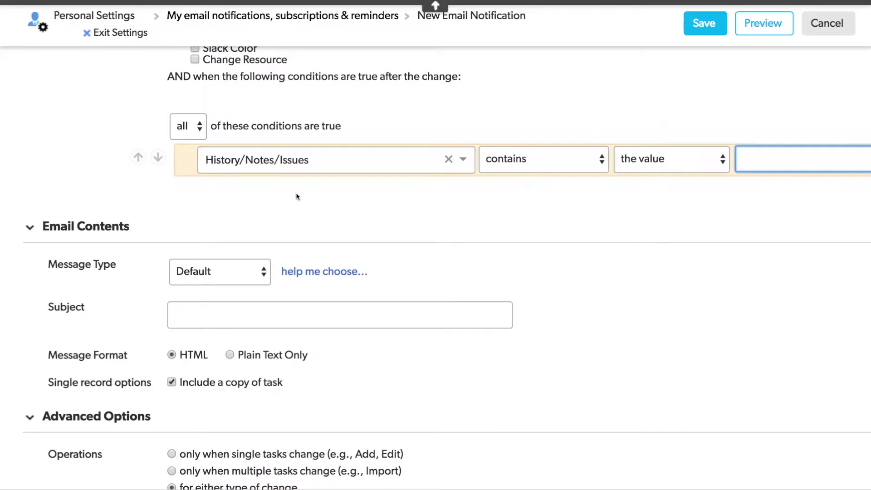
type("Sharon")
left_click(711, 31)
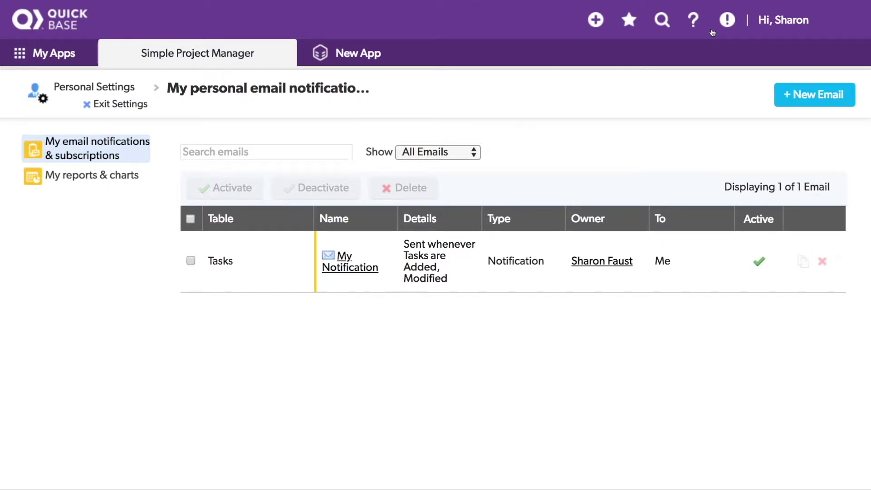
Go to My reports & charts and start a new personal report
left_click(134, 184)
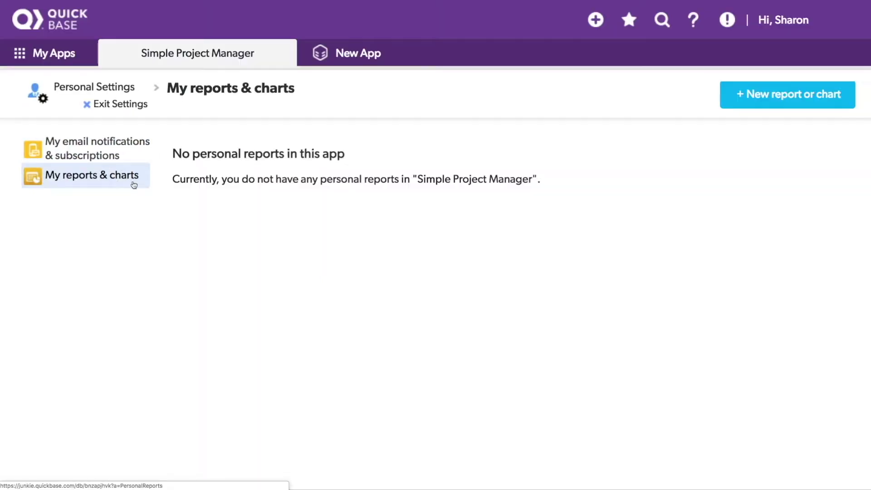
left_click(797, 101)
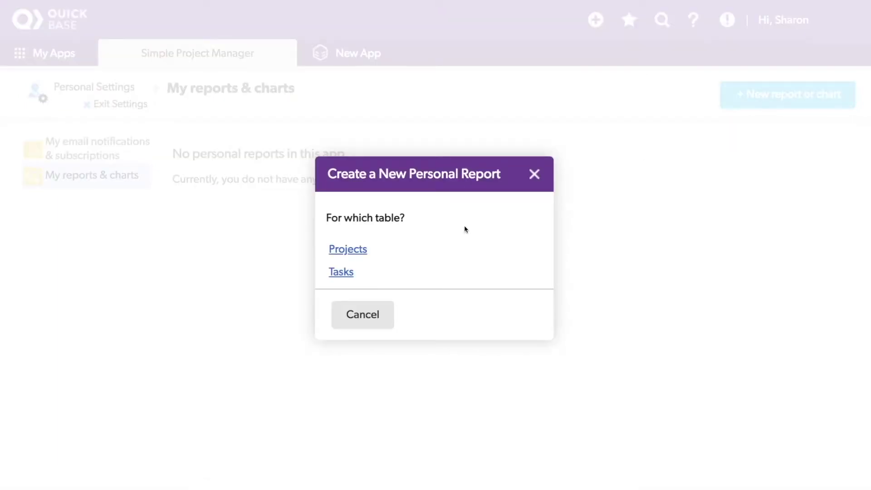
Create a Tasks table report and rename it to a personal report name with the user's name
left_click(349, 273)
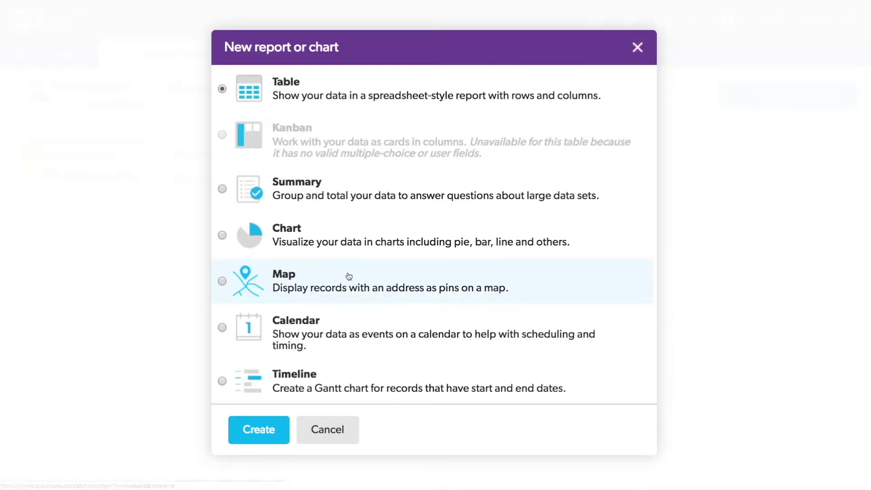
left_click(266, 426)
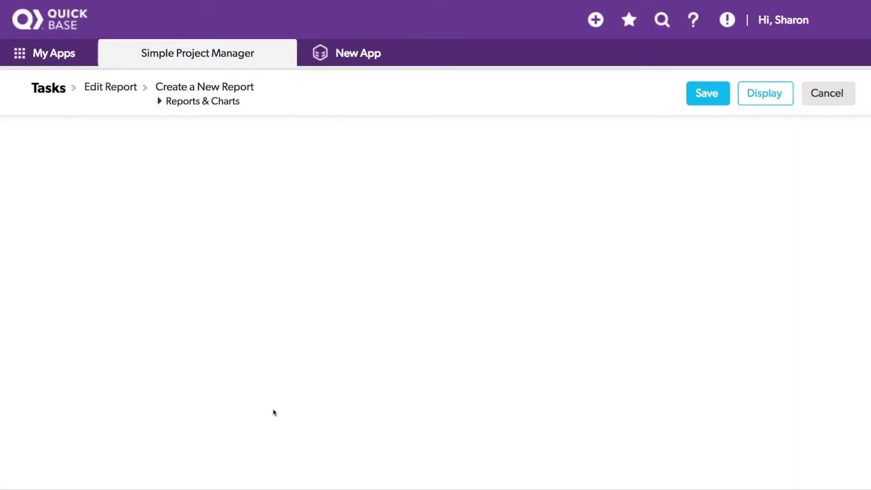
left_click_drag(272, 227, 100, 216)
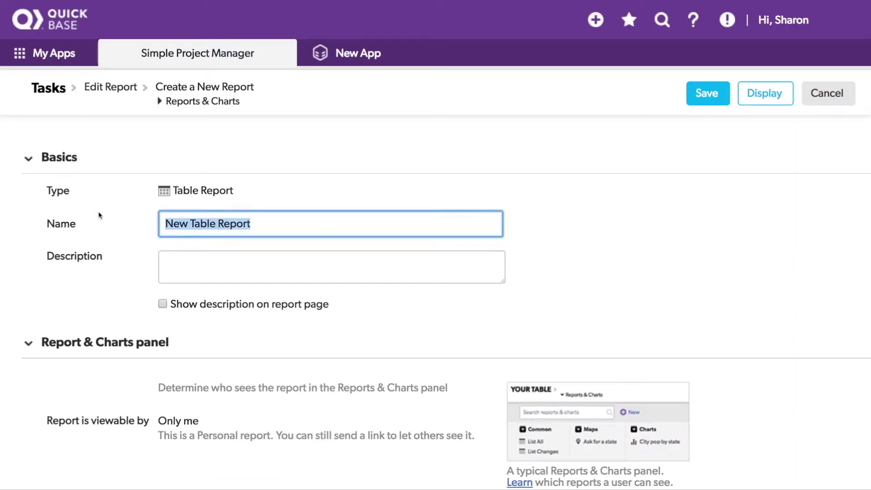
type("Sharon's Personal Report")
scroll(359, 260, "down", 4)
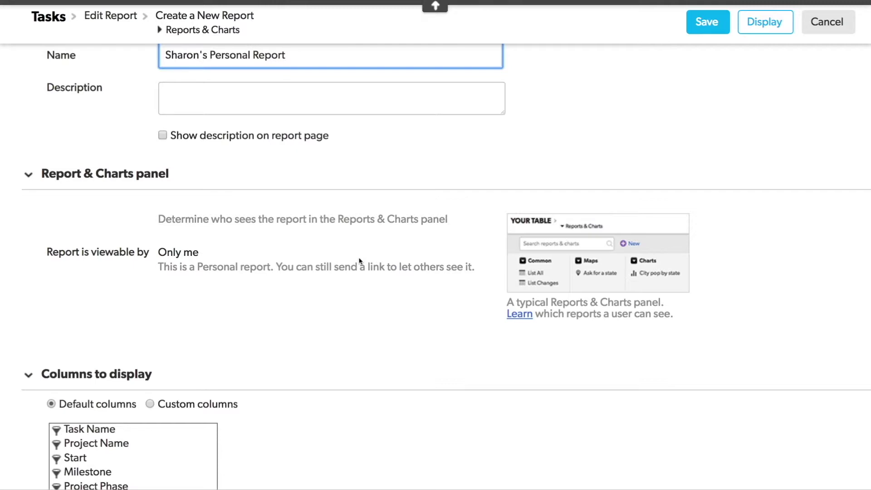
Filter the report to tasks whose History/Notes/Issues contains the user's first name, and save it
scroll(360, 262, "down", 9)
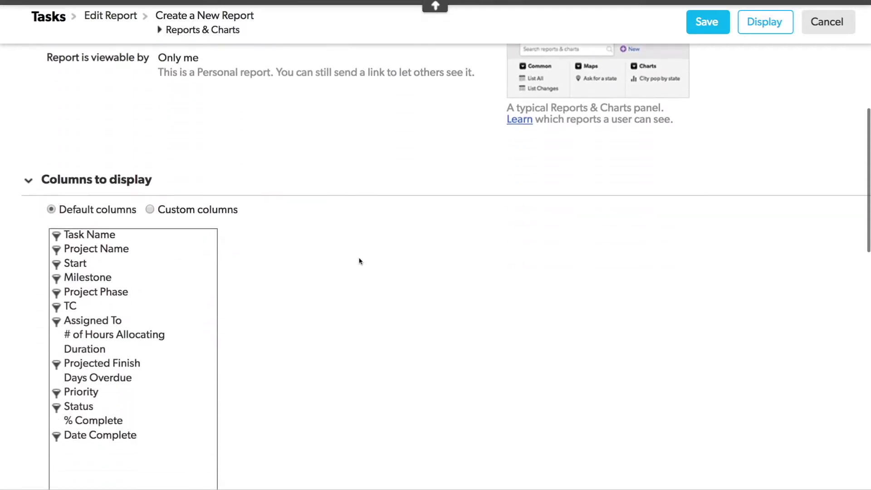
scroll(360, 262, "down", 4)
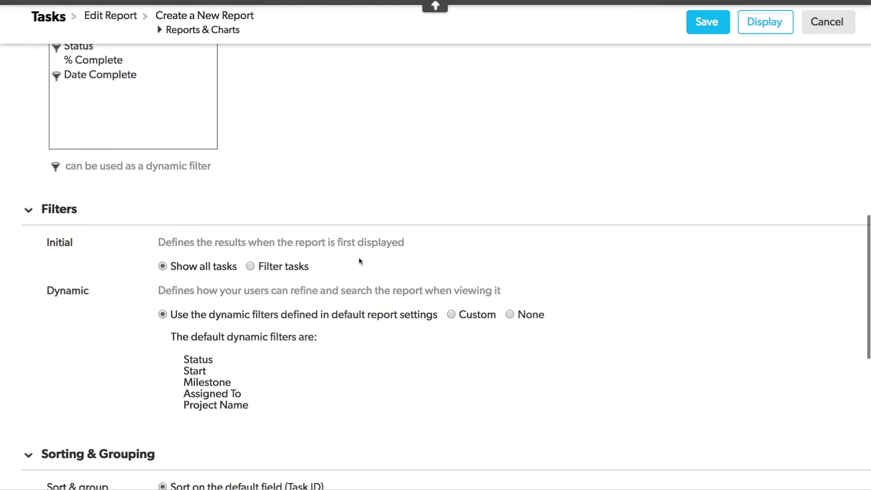
left_click(267, 267)
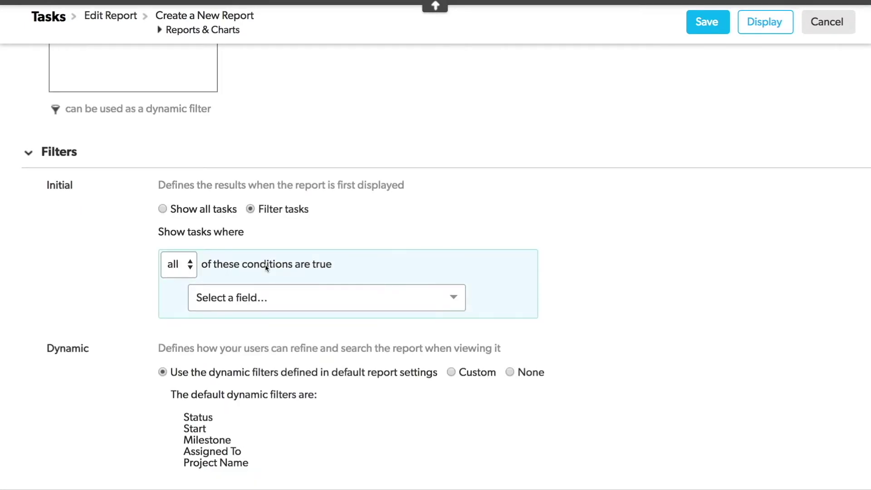
left_click(334, 300)
type("not")
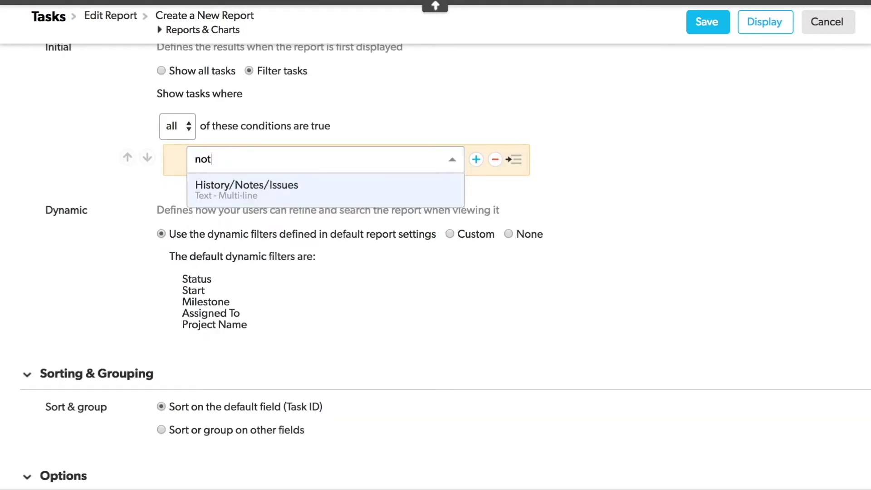
key("Return")
type("Sharon")
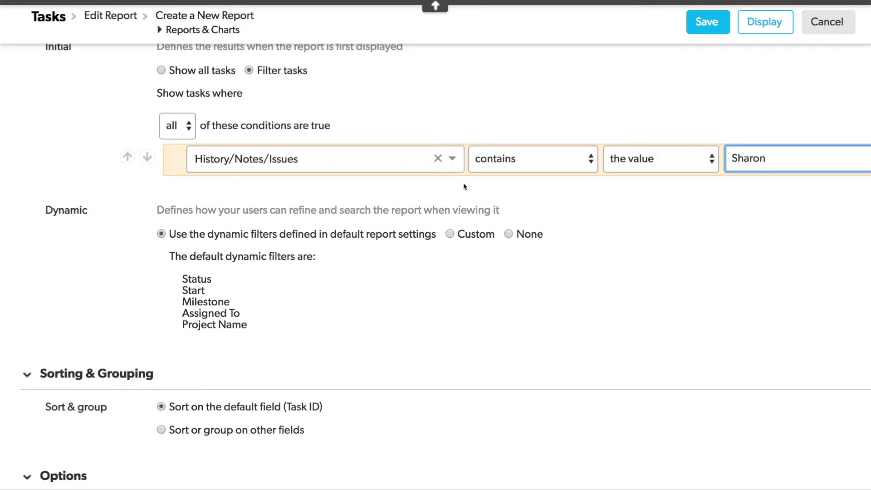
left_click(703, 26)
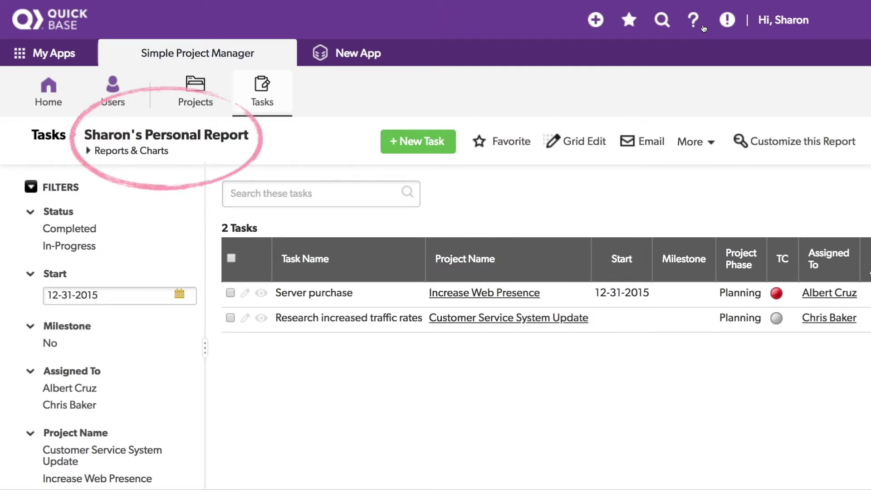
Expand the Reports & Charts panel to find the new report under Recent and Mine
left_click(155, 152)
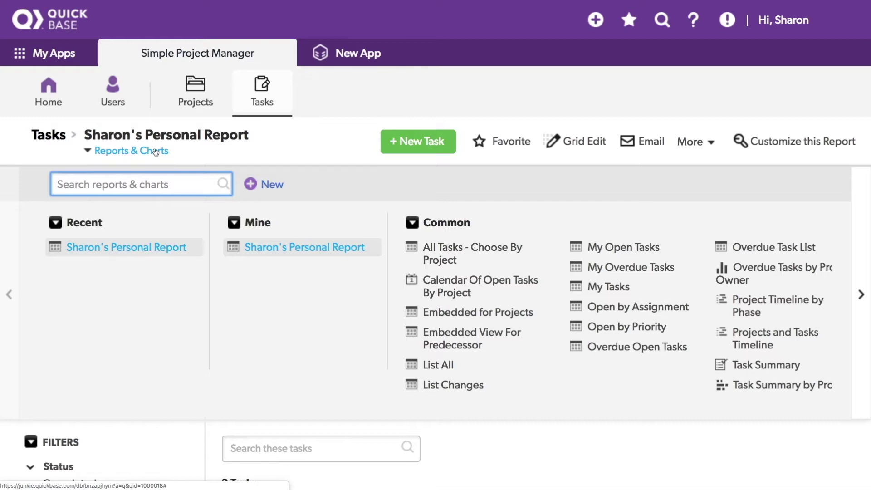
Collapse the Reports & Charts panel and open then close the More report actions menu
left_click(130, 152)
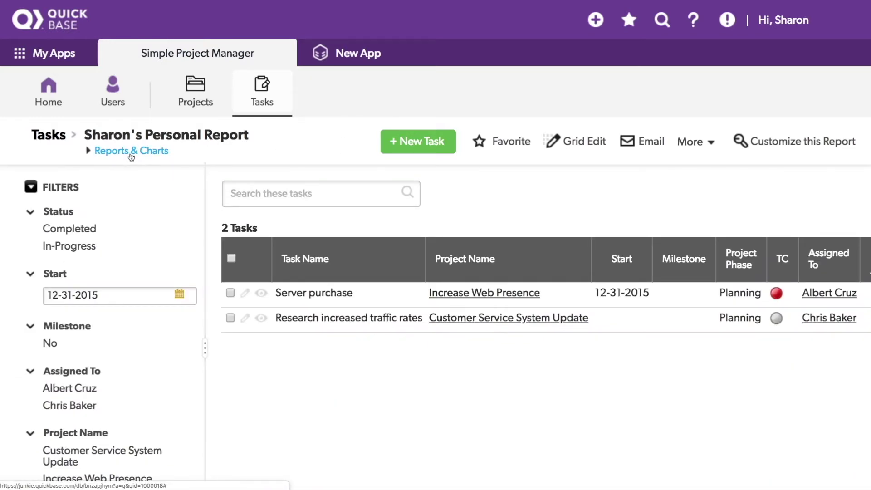
left_click(713, 143)
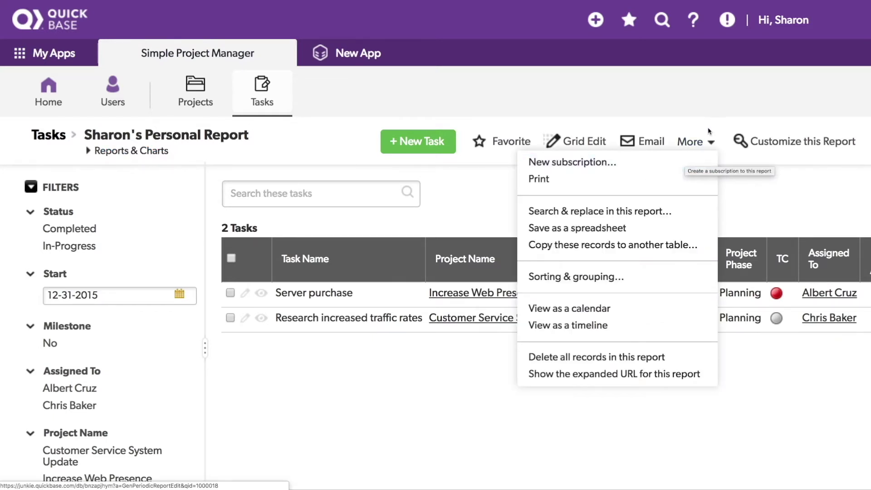
left_click(708, 124)
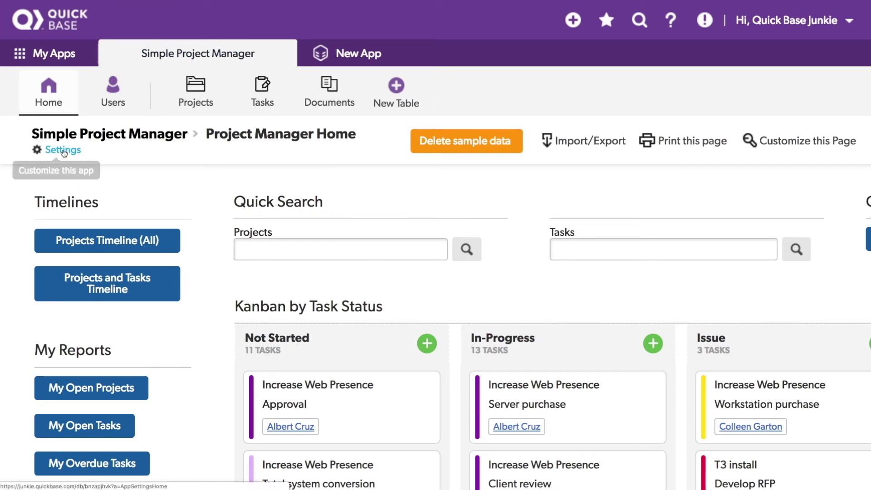
Open the app's Settings and go to App management under Advanced Features
left_click(64, 153)
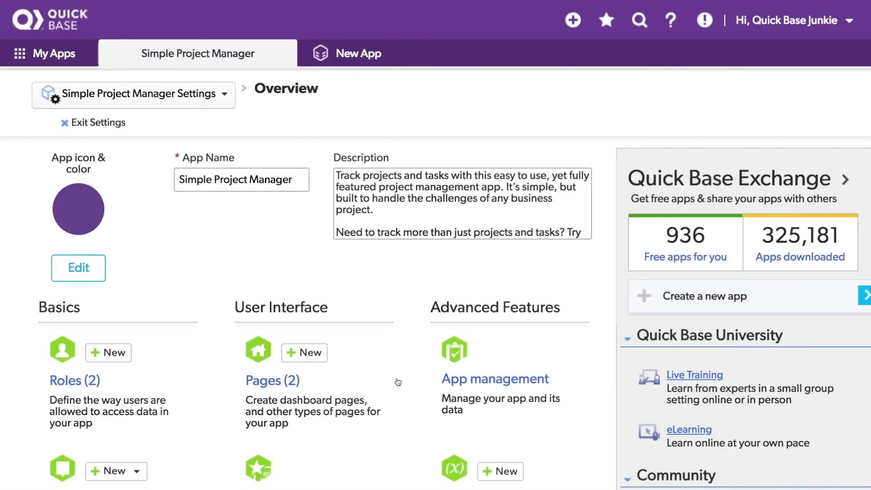
left_click(509, 382)
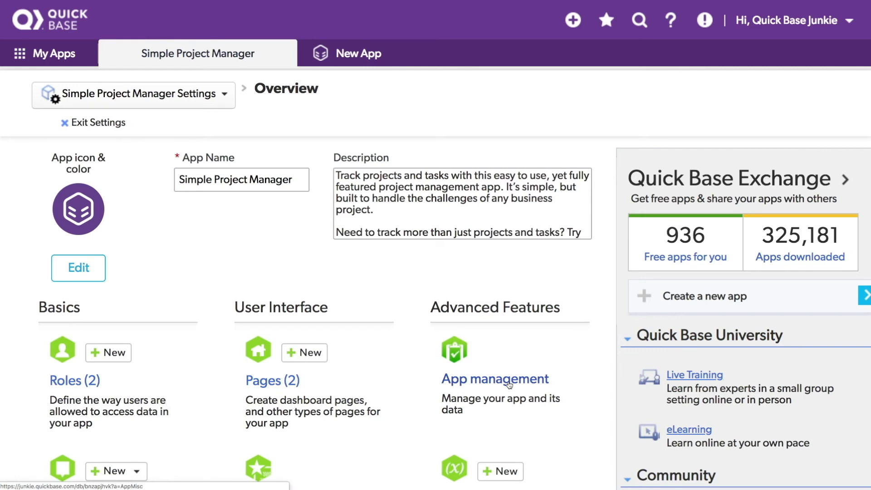
scroll(509, 384, "down", 5)
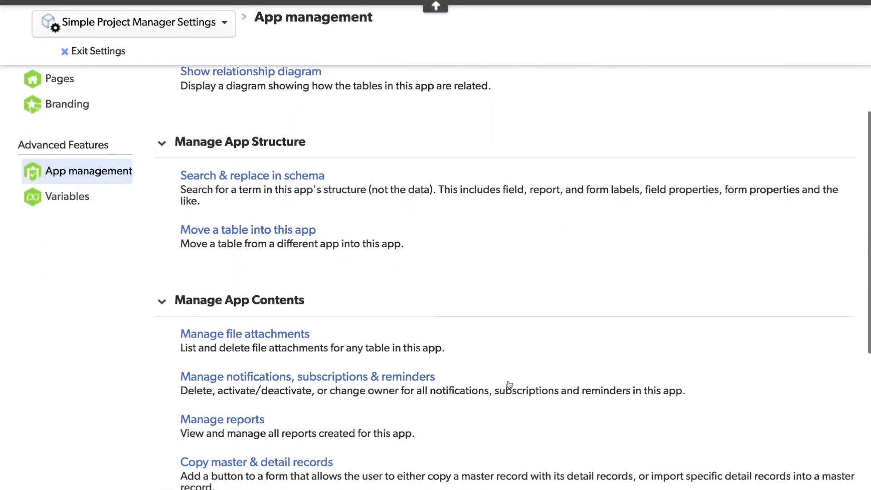